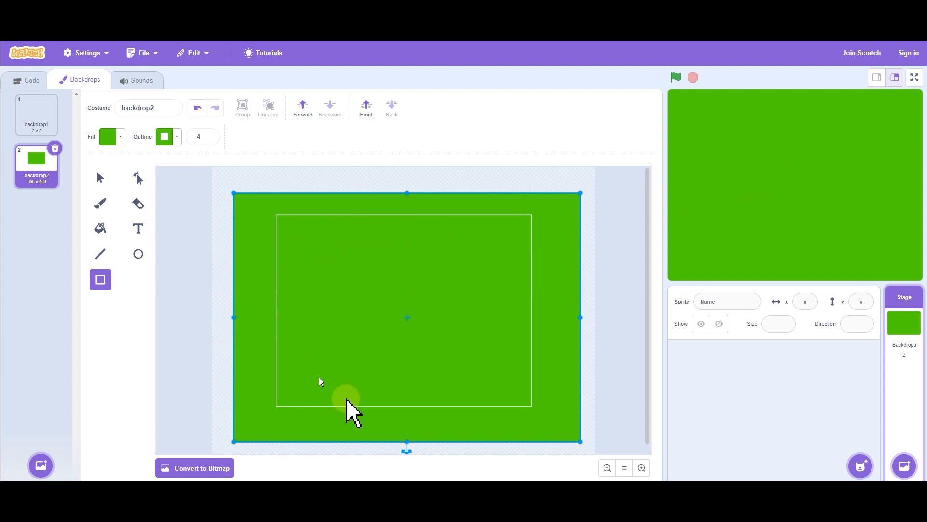
pyautogui.moveTo(299, 398); pyautogui.dragTo(430, 422)
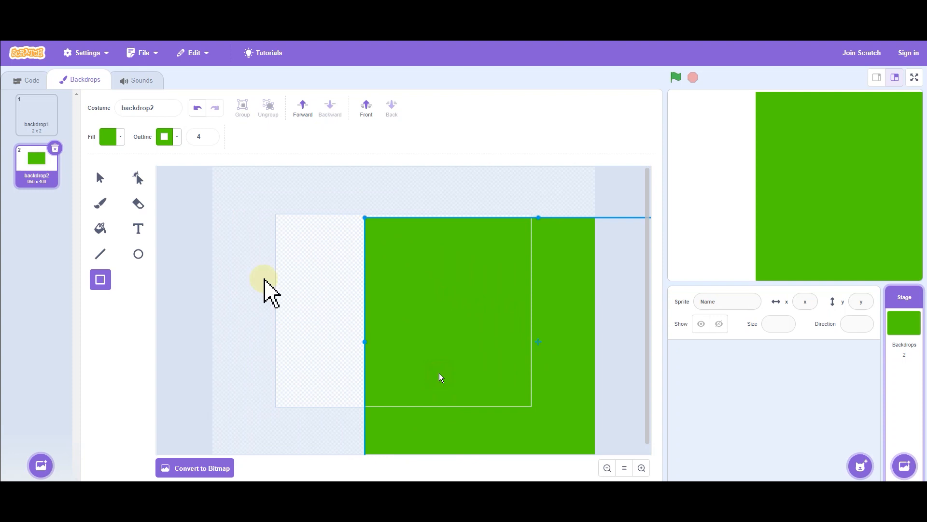
pyautogui.click(198, 107)
pyautogui.click(197, 107)
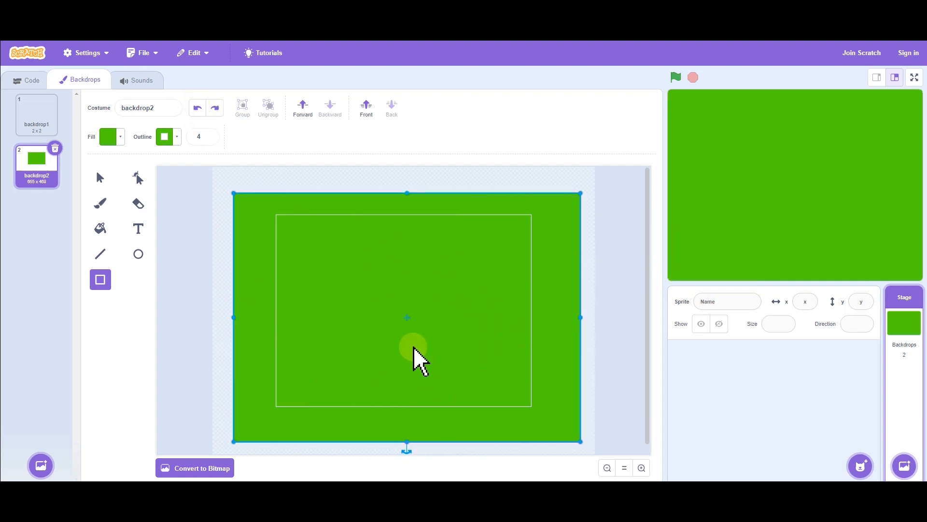
# Draw a wide ellipse on the green rectangle and centre it within the stage frame
pyautogui.click(138, 254)
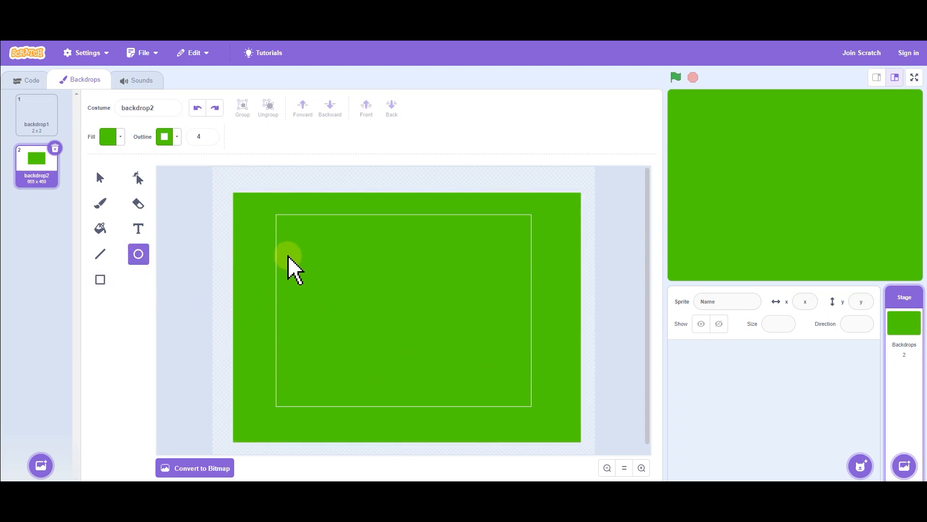
pyautogui.moveTo(495, 395); pyautogui.dragTo(510, 403)
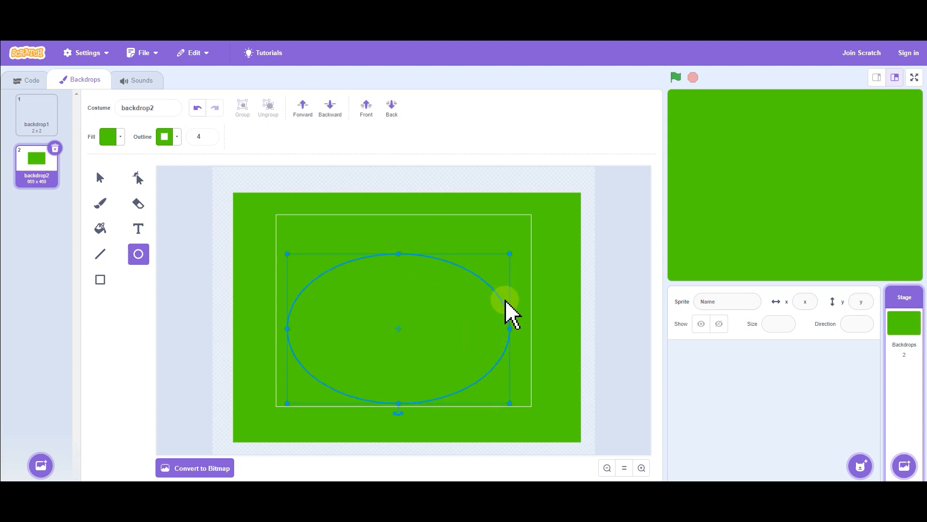
pyautogui.moveTo(471, 331); pyautogui.dragTo(460, 304)
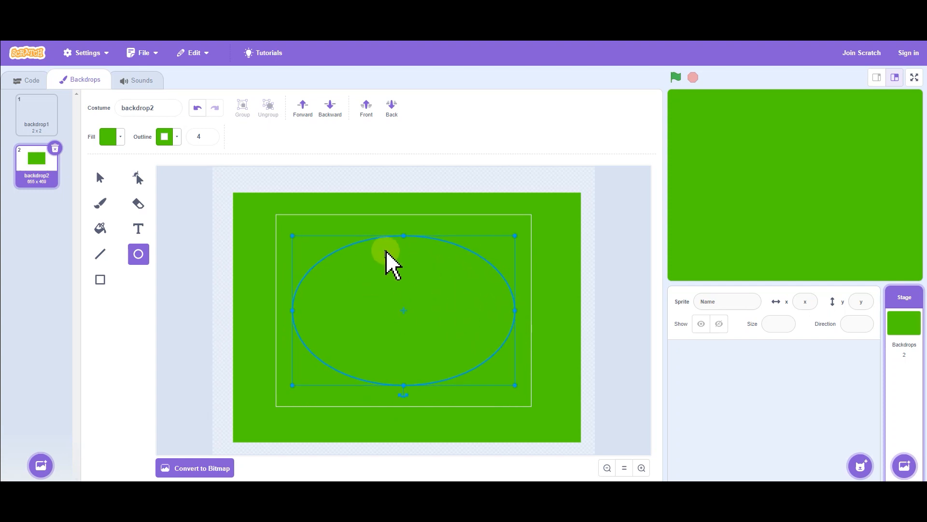
# Change the ellipse's fill to a greyish green with saturation 22 and brightness 75
pyautogui.click(121, 139)
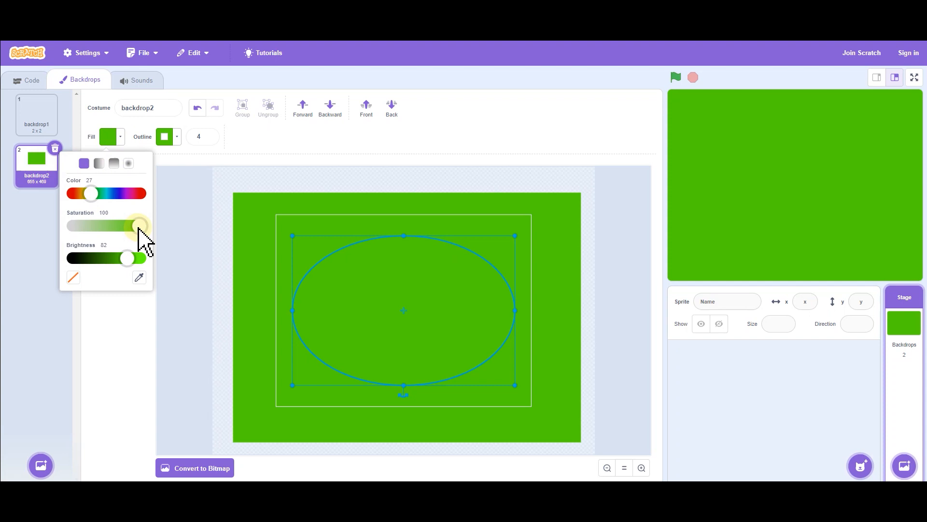
pyautogui.moveTo(138, 226); pyautogui.dragTo(88, 230)
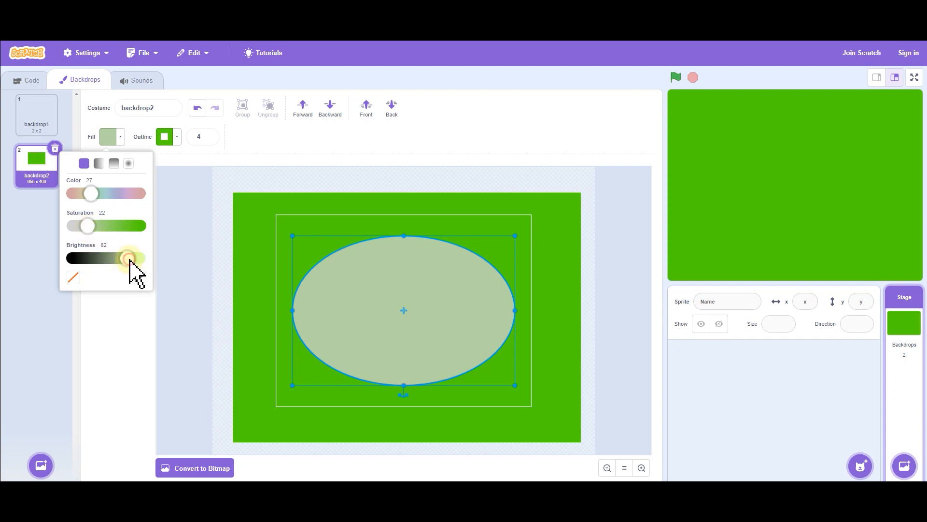
pyautogui.moveTo(129, 260); pyautogui.dragTo(125, 260)
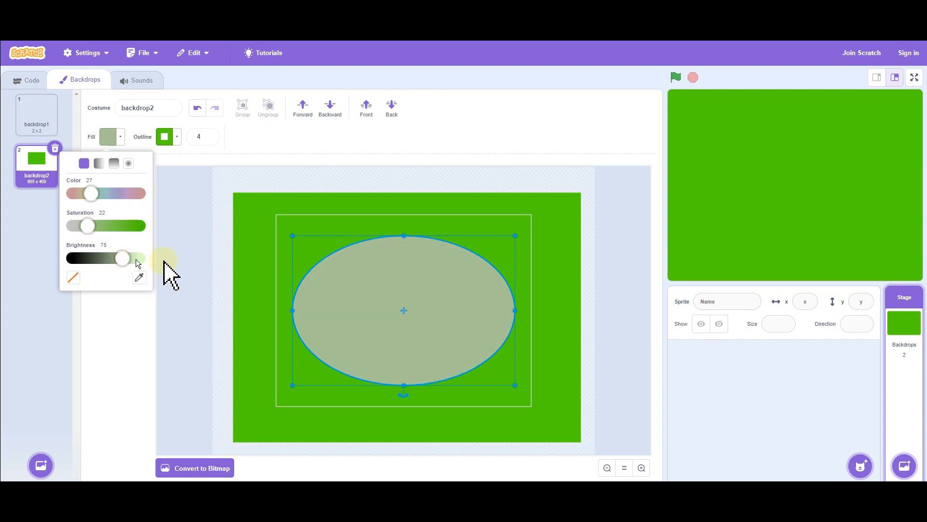
pyautogui.click(526, 254)
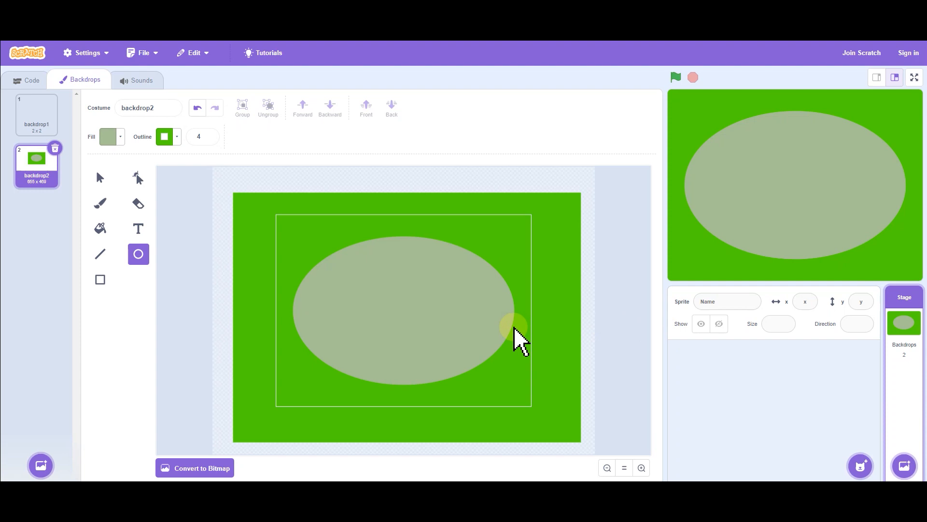
# Enlarge and reposition the grey ellipse so that it nearly fills the stage frame on all sides
pyautogui.click(99, 177)
pyautogui.click(422, 308)
pyautogui.moveTo(292, 236); pyautogui.dragTo(282, 228)
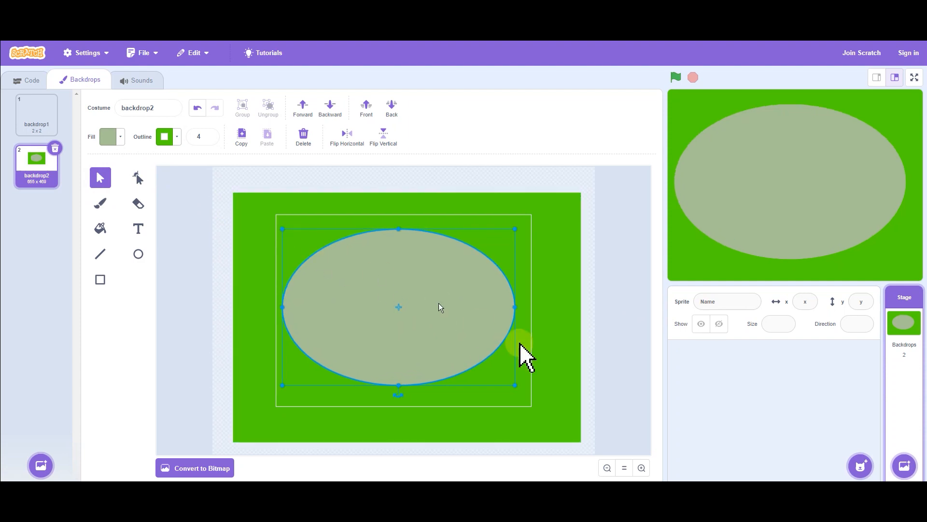
pyautogui.moveTo(514, 385); pyautogui.dragTo(520, 392)
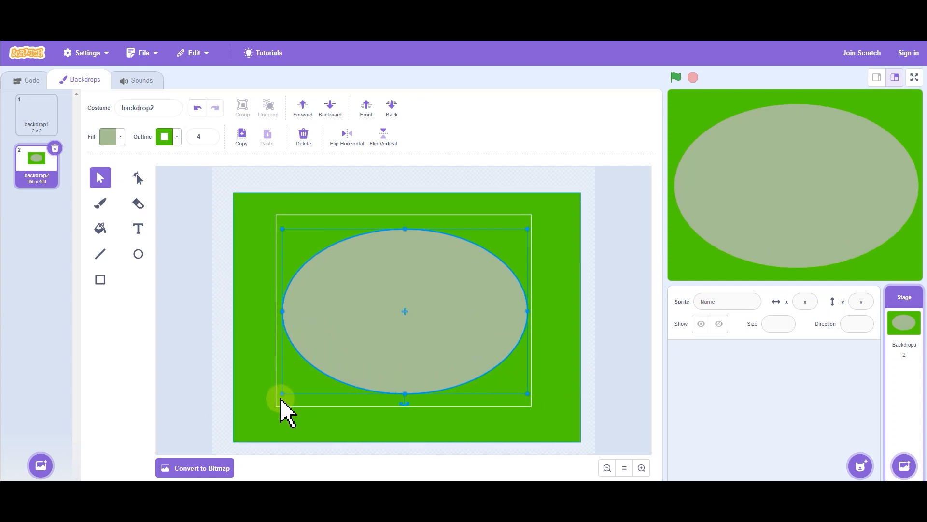
pyautogui.moveTo(282, 393); pyautogui.dragTo(278, 397)
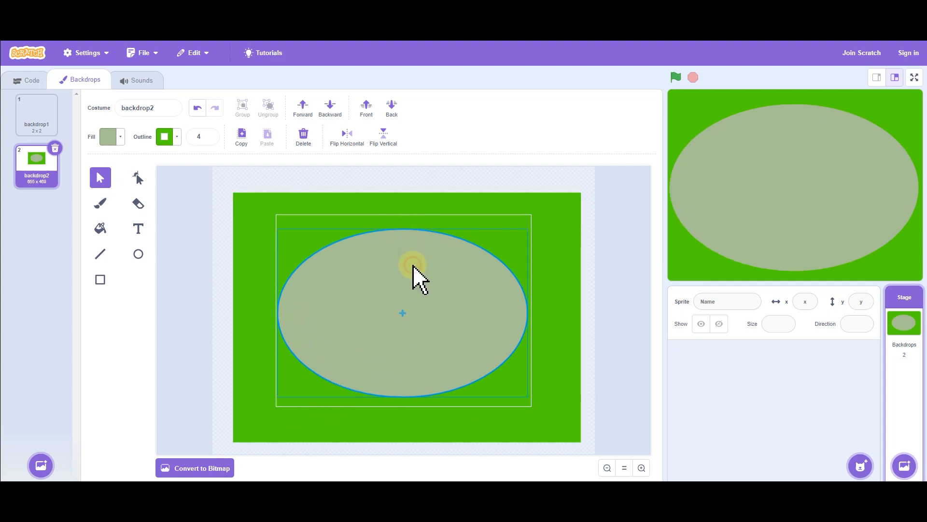
pyautogui.moveTo(413, 264); pyautogui.dragTo(414, 262)
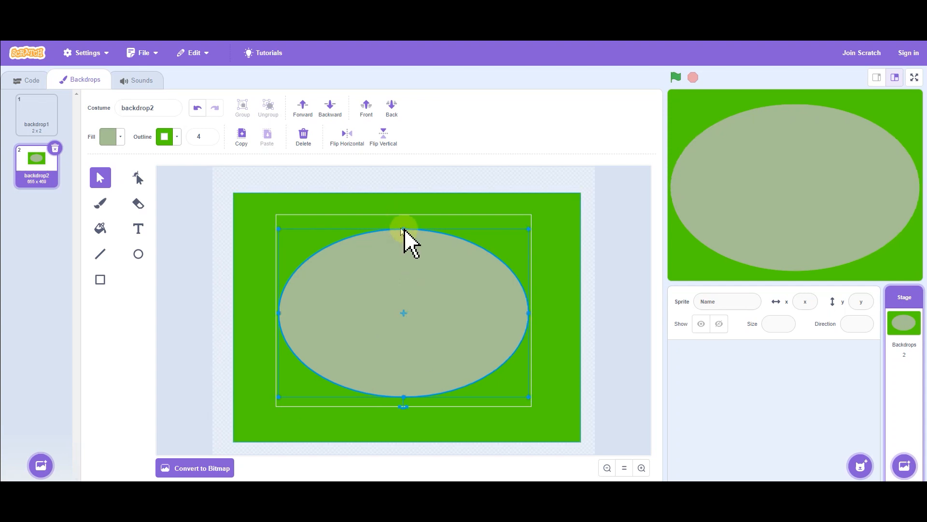
pyautogui.moveTo(406, 229); pyautogui.dragTo(406, 221)
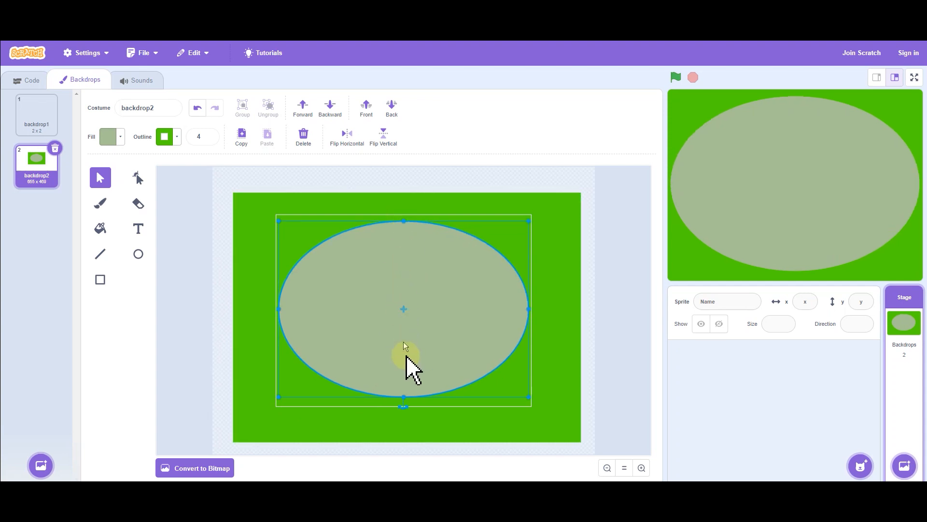
pyautogui.moveTo(404, 397); pyautogui.dragTo(404, 406)
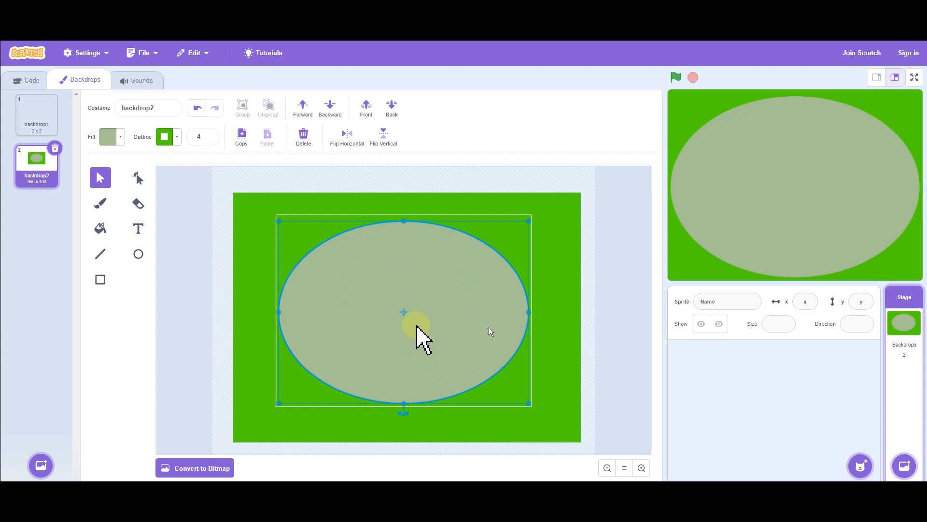
# Match the grey ellipse's outline to its fill by sampling the grey fill colour
pyautogui.click(176, 138)
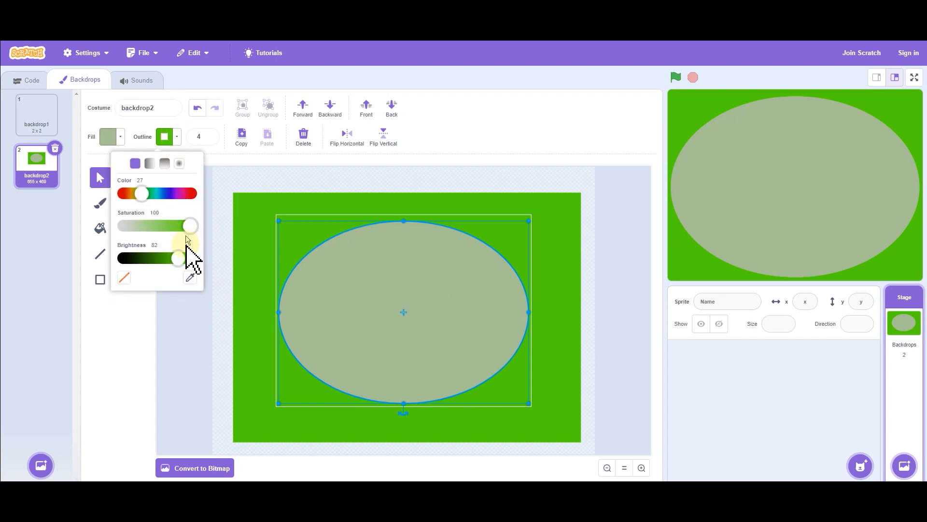
pyautogui.click(191, 277)
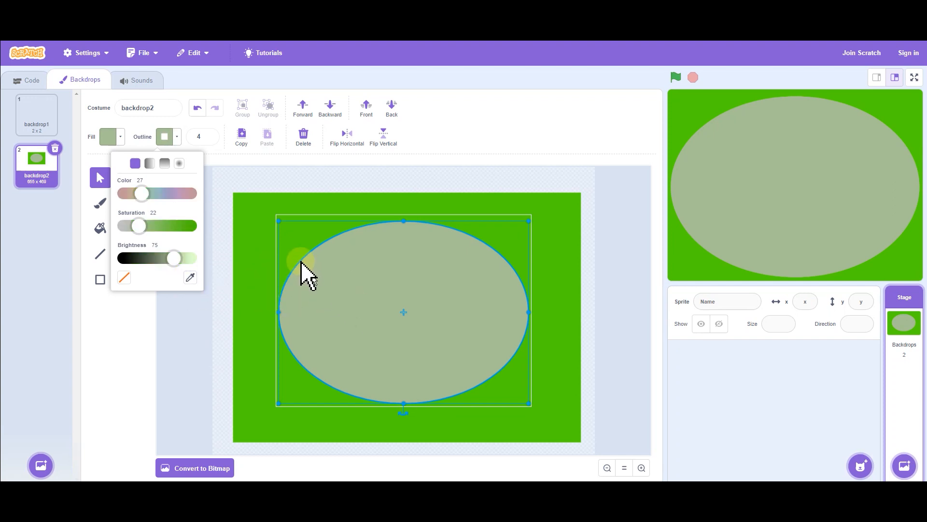
pyautogui.click(291, 236)
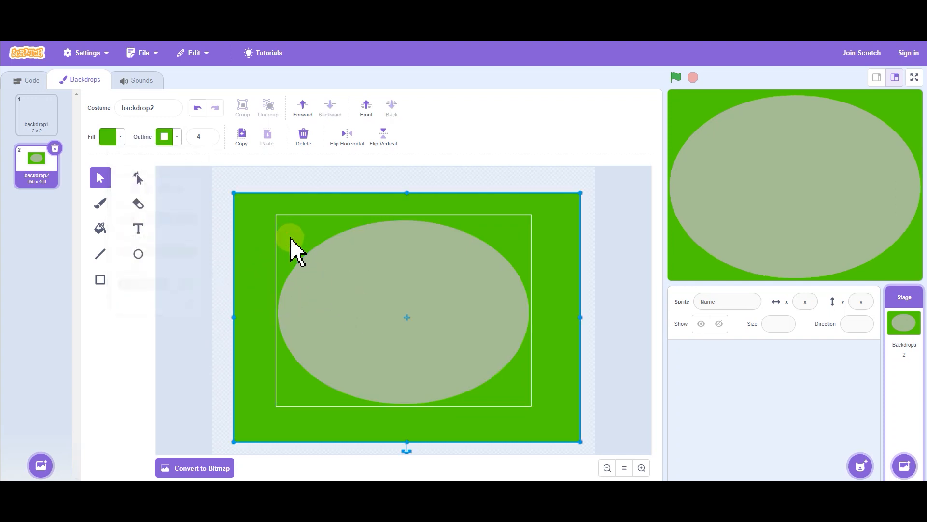
# Draw a smaller green ellipse and centre it inside the grey one to form an oval race track
pyautogui.click(139, 255)
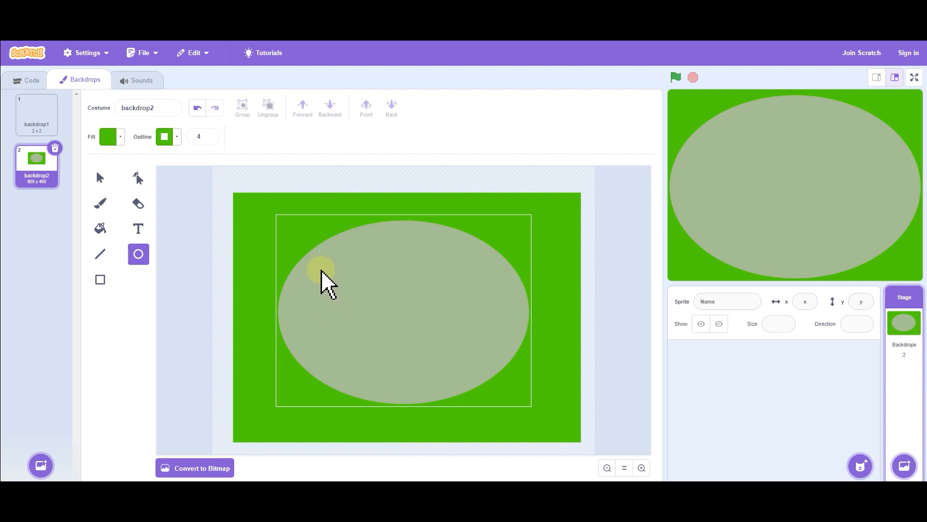
pyautogui.moveTo(312, 266); pyautogui.dragTo(494, 398)
pyautogui.moveTo(418, 362); pyautogui.dragTo(418, 341)
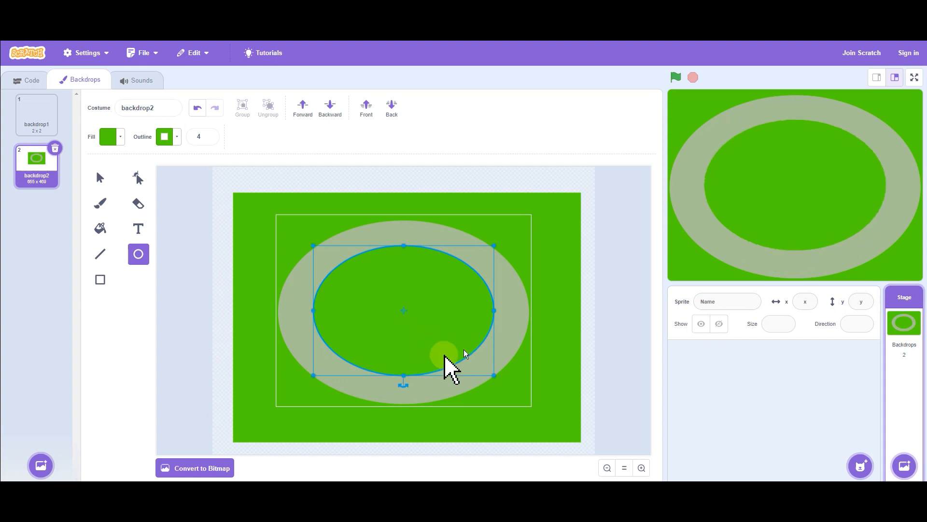
pyautogui.click(202, 357)
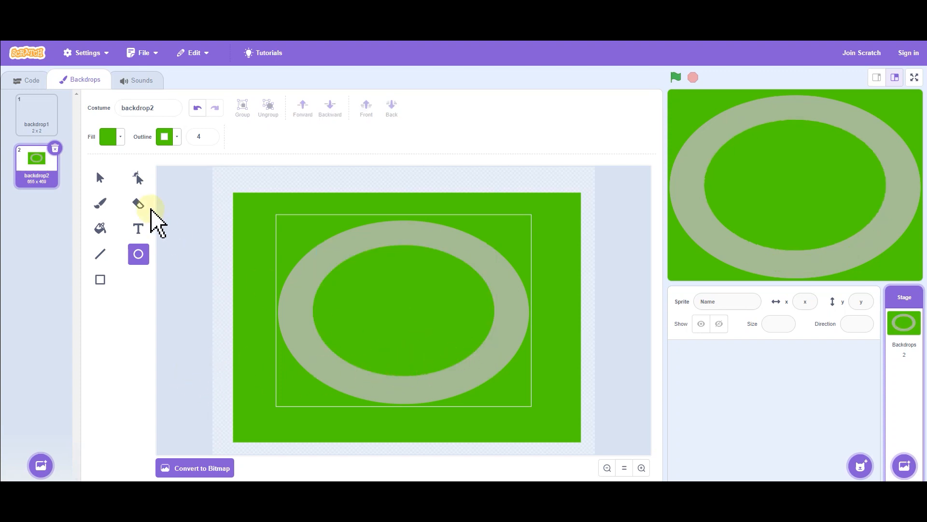
# Stretch the inner green ellipse slightly downward and to the left to even out the track's width
pyautogui.click(99, 178)
pyautogui.click(395, 369)
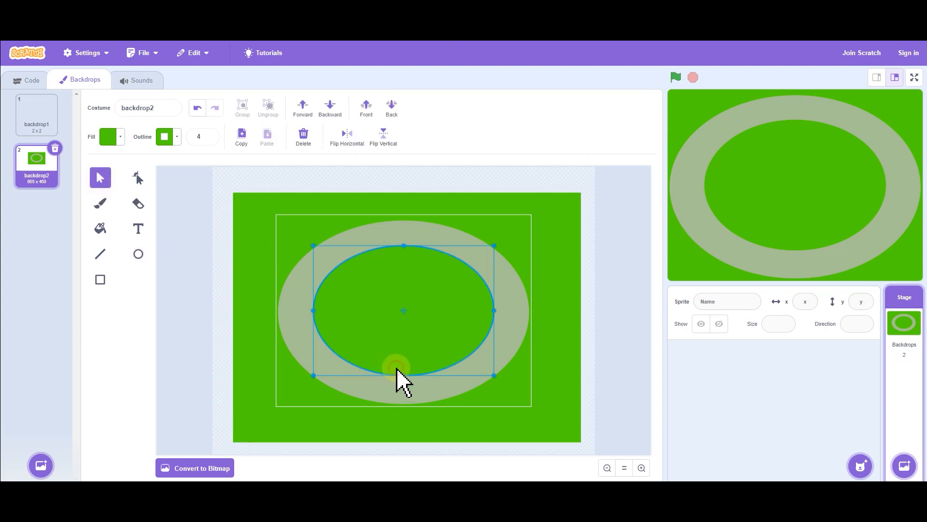
pyautogui.moveTo(404, 378); pyautogui.dragTo(403, 381)
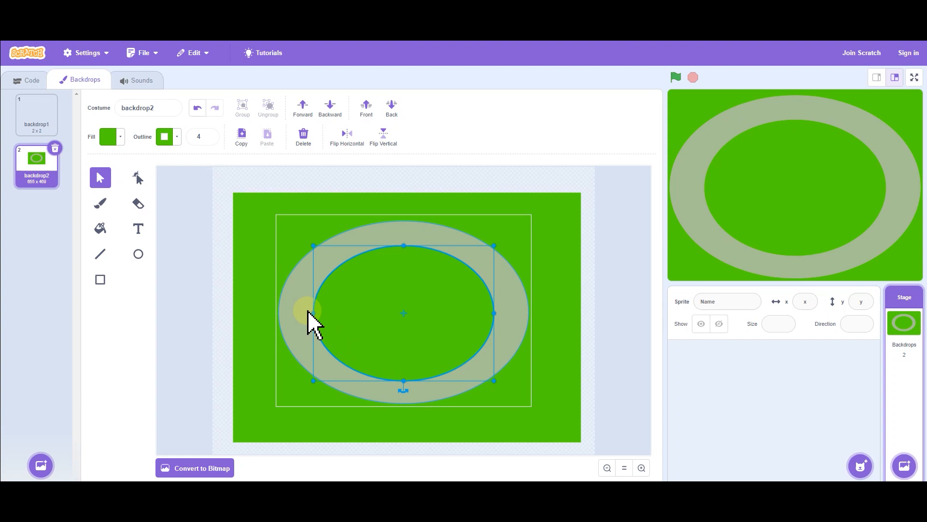
pyautogui.moveTo(315, 312); pyautogui.dragTo(313, 312)
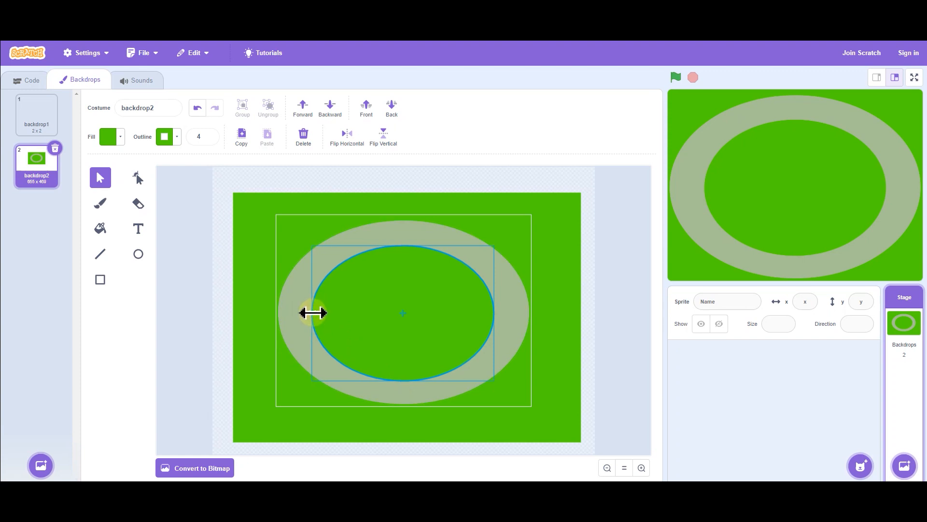
pyautogui.click(355, 187)
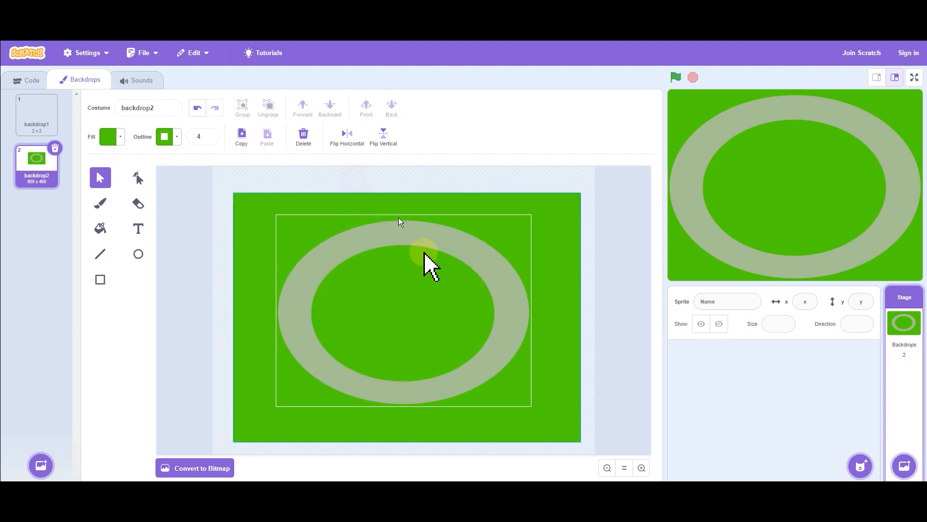
# Set the inner ellipse's fill saturation to 27
pyautogui.click(404, 314)
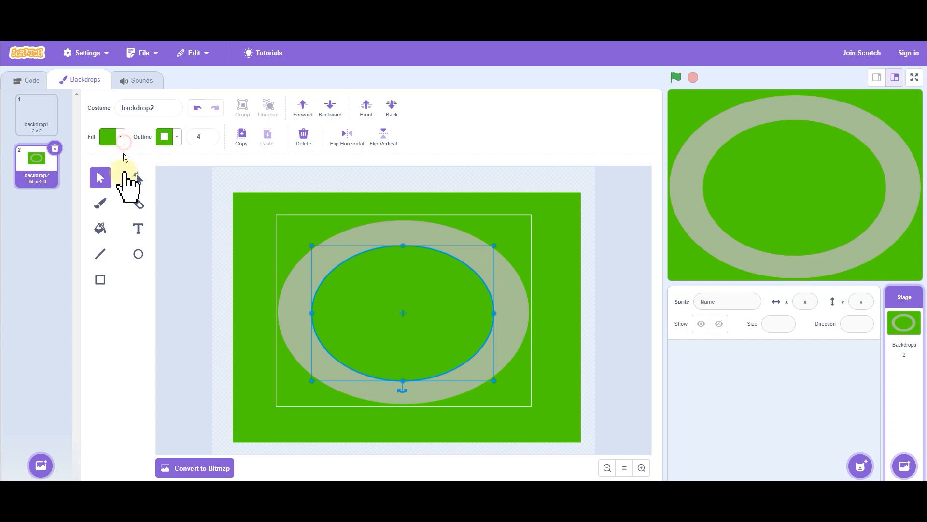
pyautogui.click(109, 137)
pyautogui.click(98, 226)
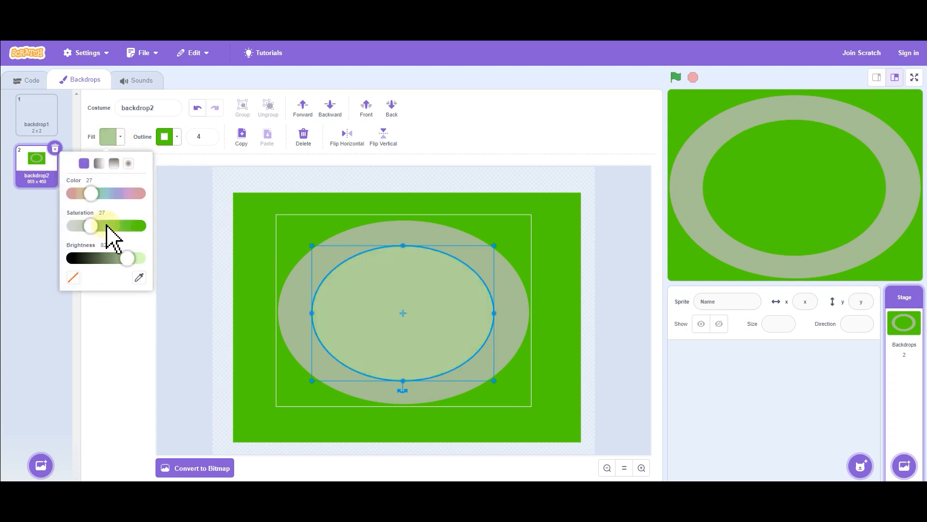
pyautogui.click(278, 196)
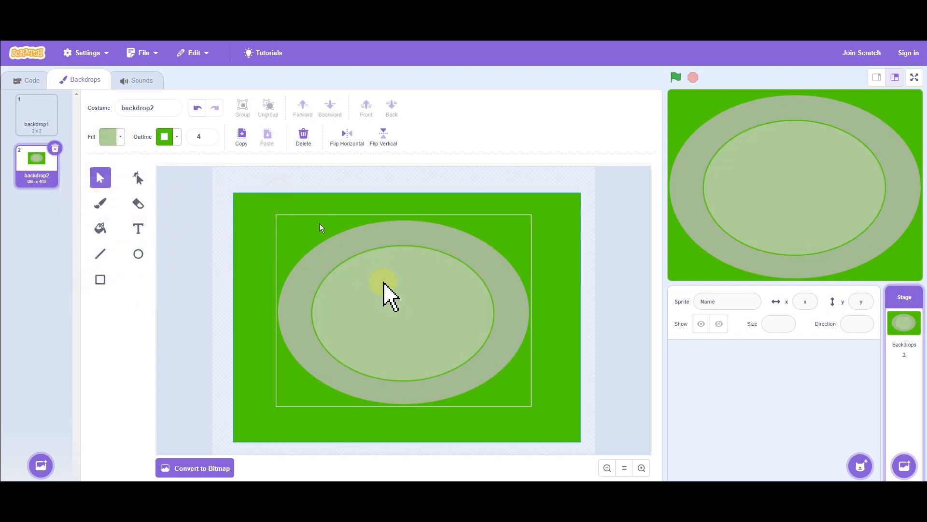
# Refill the inner ellipse with the green sampled from the background rectangle using the colour picker
pyautogui.click(425, 322)
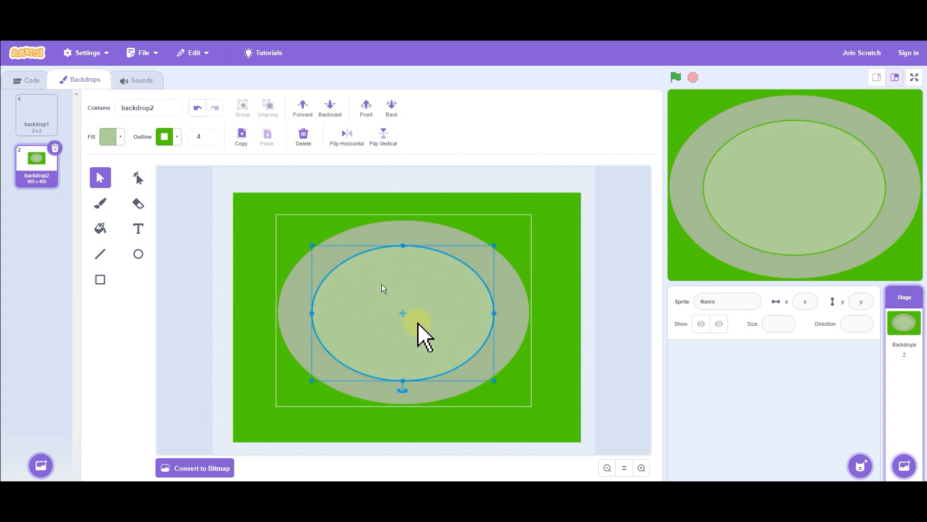
pyautogui.click(121, 138)
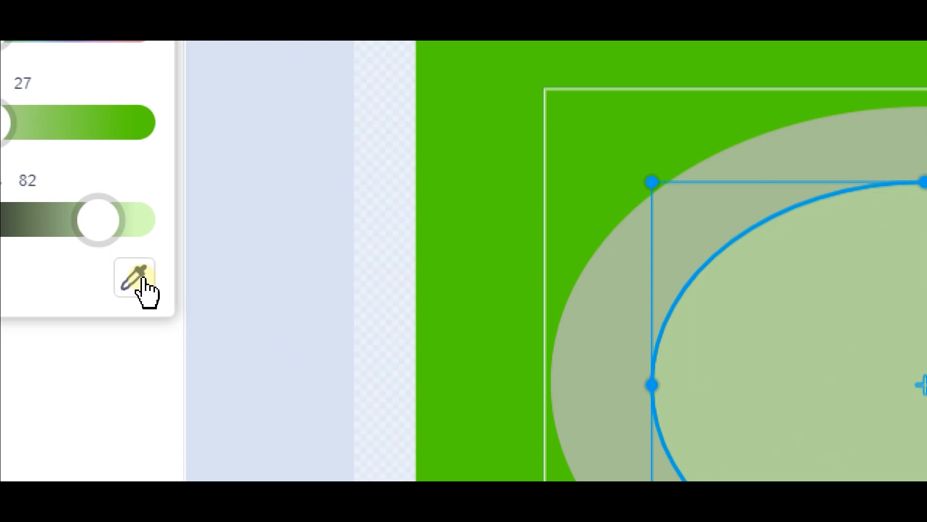
pyautogui.click(144, 279)
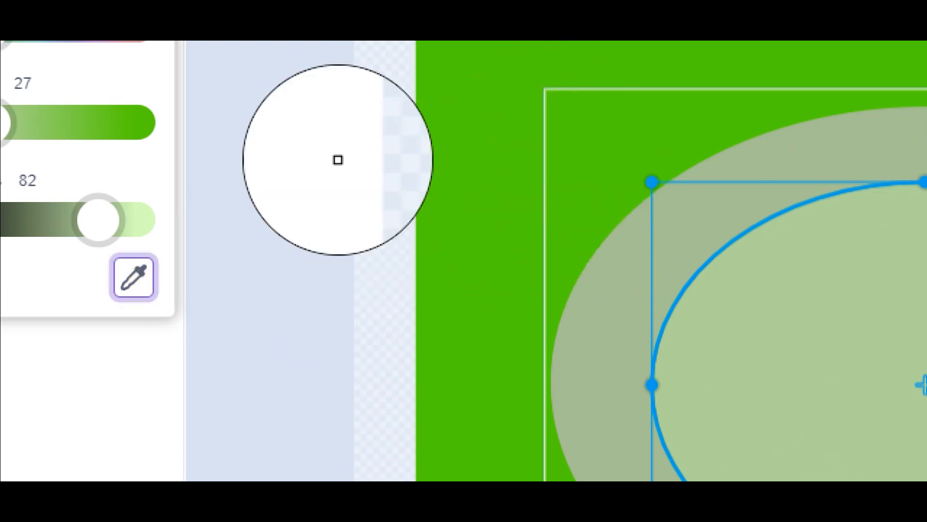
pyautogui.click(509, 205)
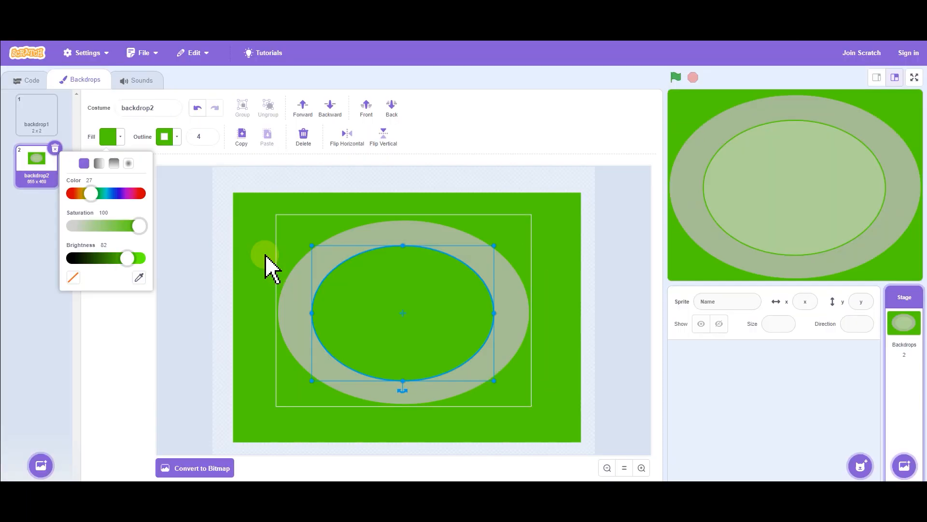
pyautogui.click(283, 240)
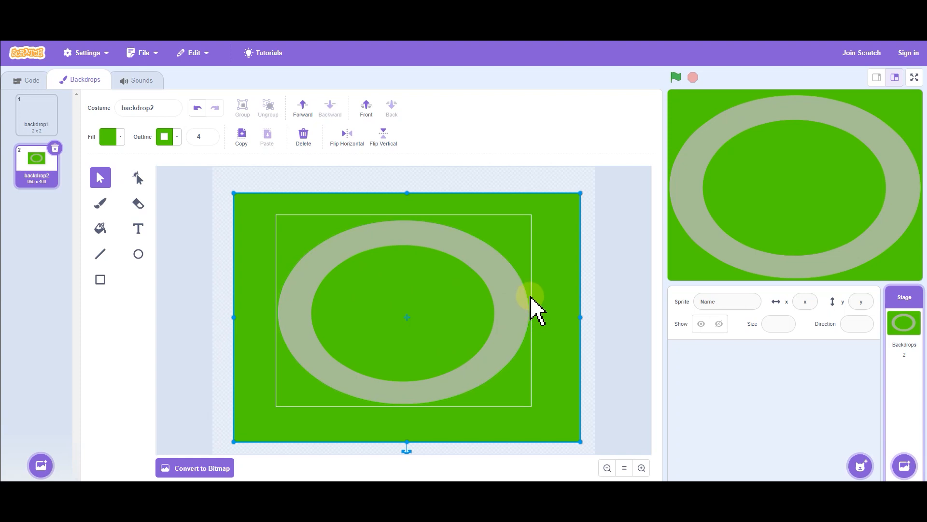
# Create a new sprite by painting a blank costume
pyautogui.click(27, 81)
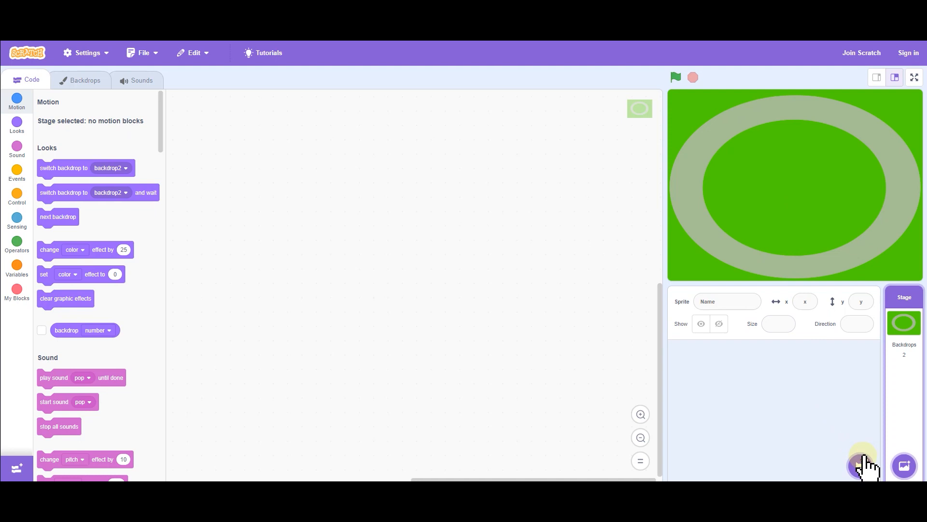
pyautogui.moveTo(864, 464)
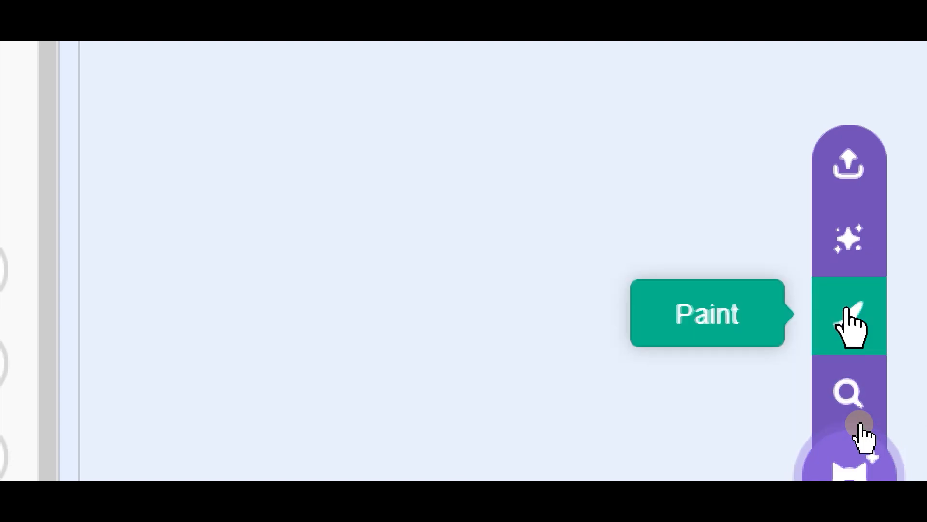
pyautogui.click(850, 328)
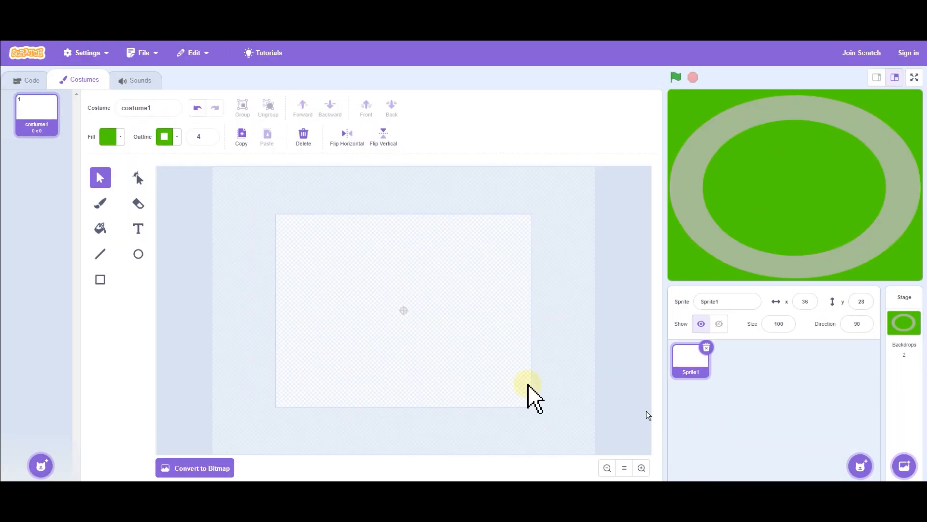
pyautogui.click(101, 254)
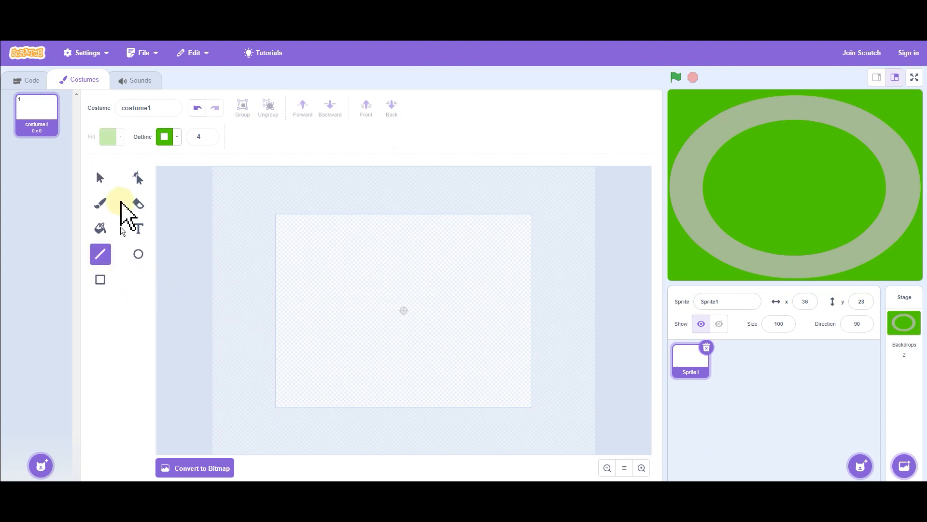
pyautogui.moveTo(402, 290); pyautogui.dragTo(398, 328)
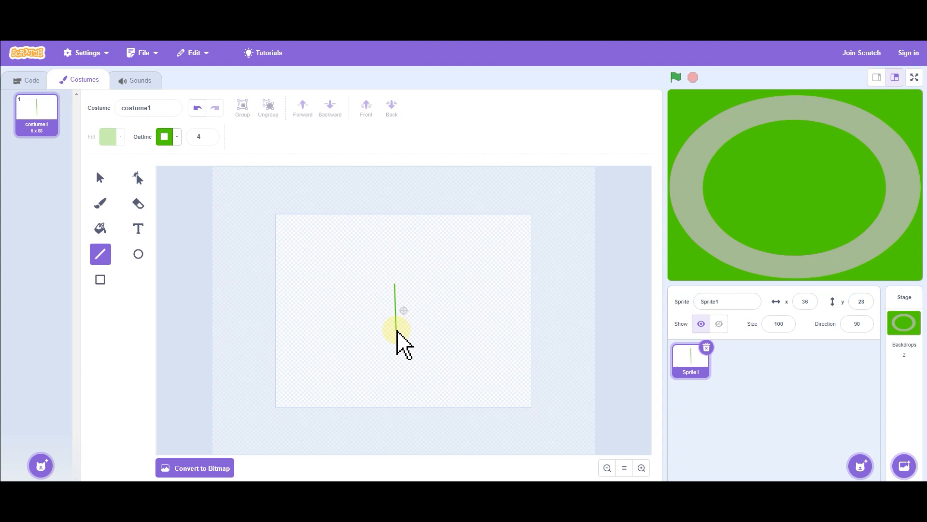
pyautogui.click(198, 107)
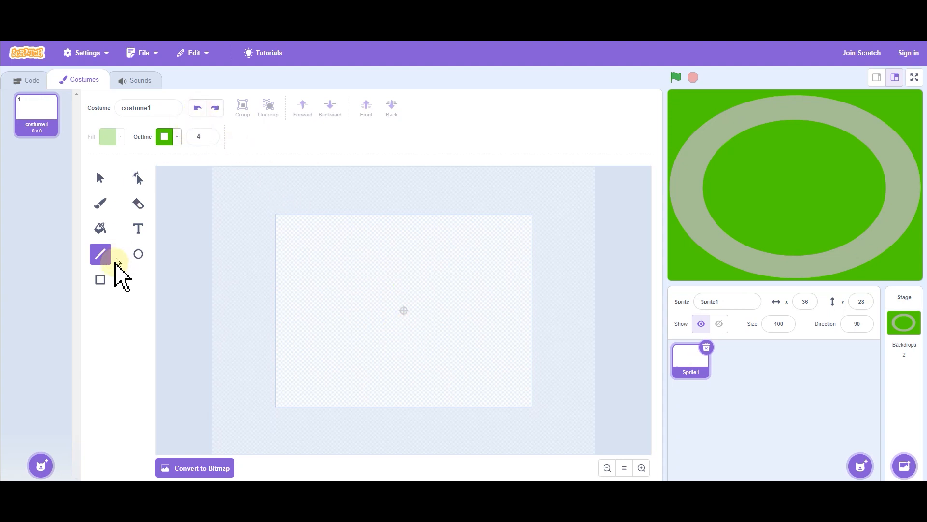
# Draw a narrow vertical rectangle about 13 by 90 near the canvas centre and set its fill brightness to 0
pyautogui.click(100, 280)
pyautogui.moveTo(390, 274); pyautogui.dragTo(395, 324)
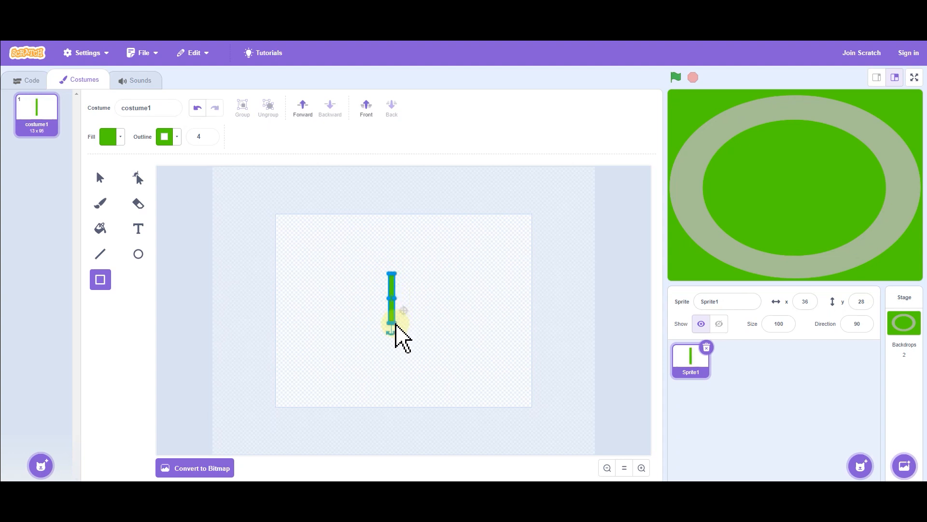
pyautogui.click(121, 137)
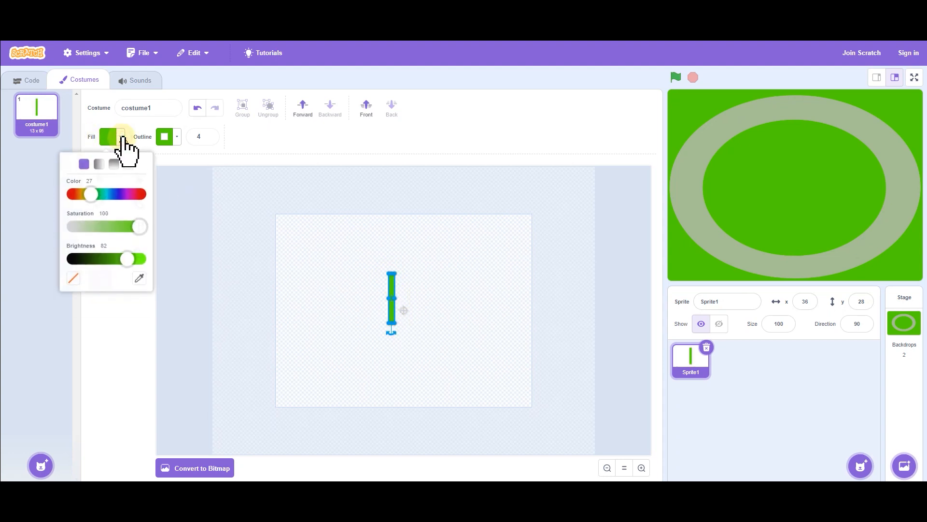
pyautogui.moveTo(128, 259); pyautogui.dragTo(69, 261)
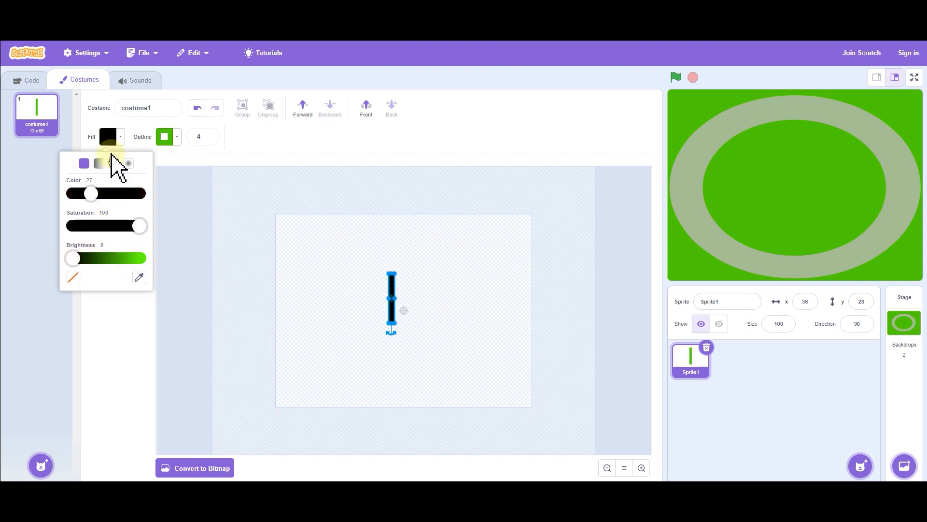
# Recolour the rectangle's outline with the black sampled from its fill using the colour picker
pyautogui.click(176, 143)
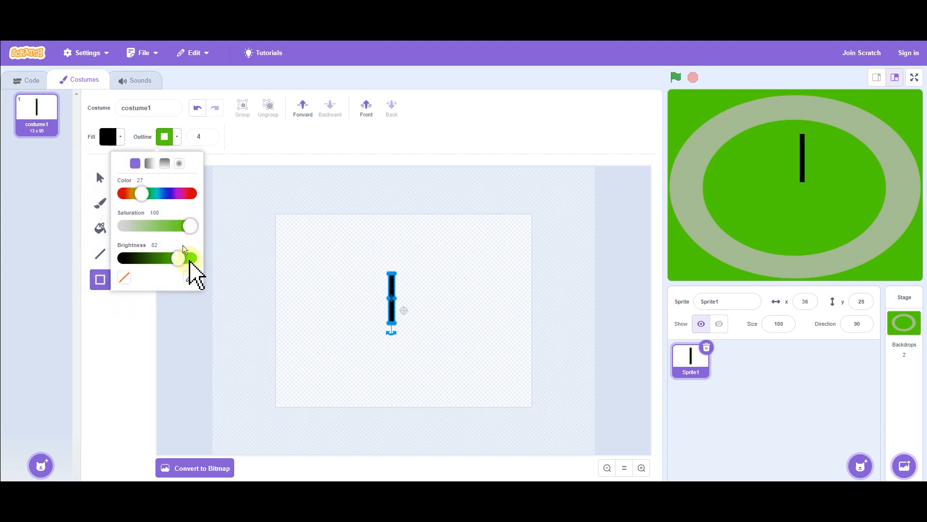
pyautogui.click(190, 277)
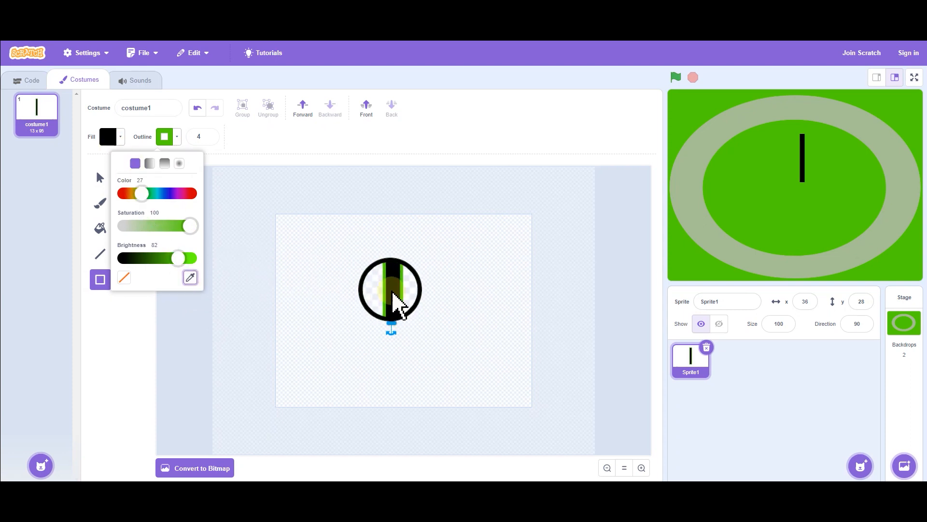
pyautogui.click(393, 293)
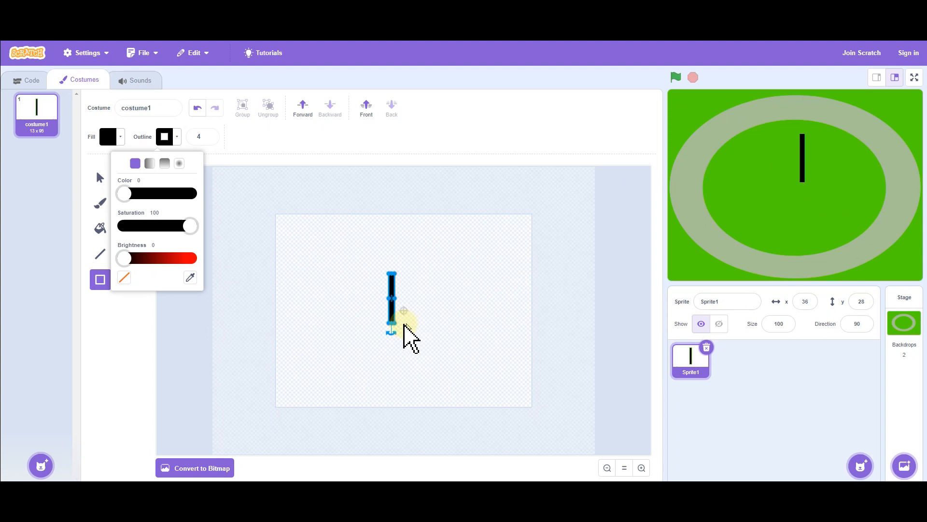
# Shorten the black bar to about 61 high and place its sprite across the track's upper stretch at x 19, y 102
pyautogui.moveTo(395, 325); pyautogui.dragTo(393, 306)
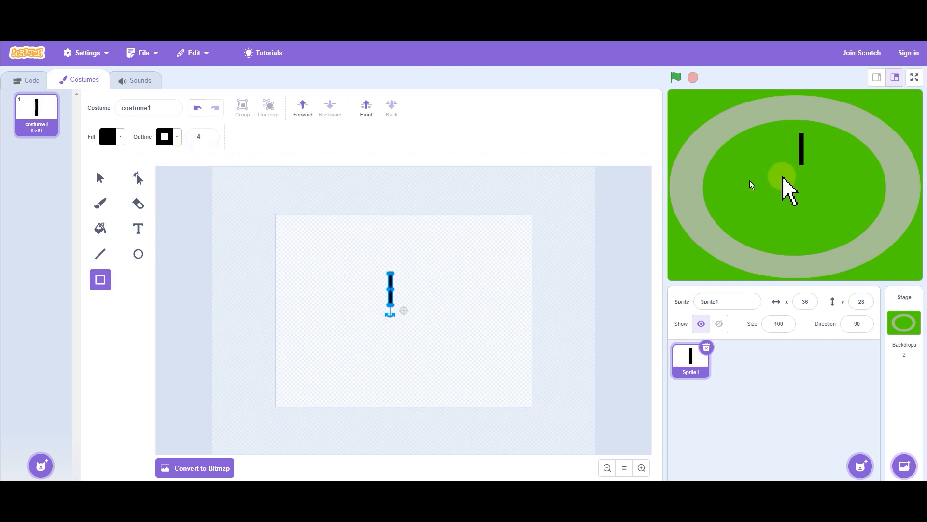
pyautogui.moveTo(802, 157); pyautogui.dragTo(791, 124)
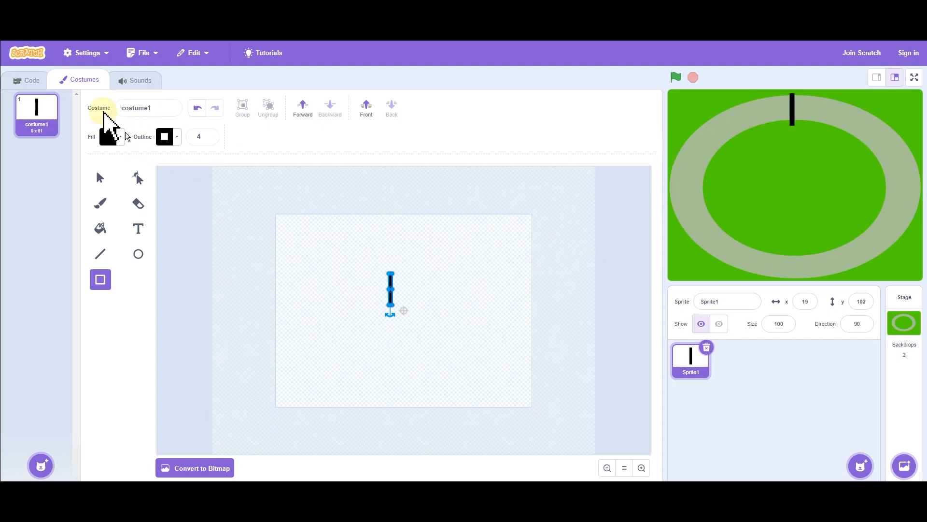
pyautogui.click(33, 80)
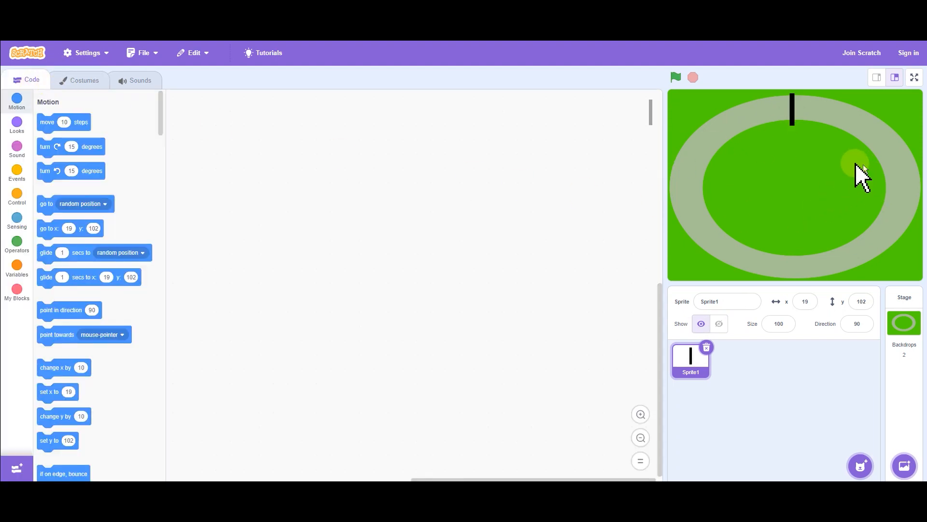